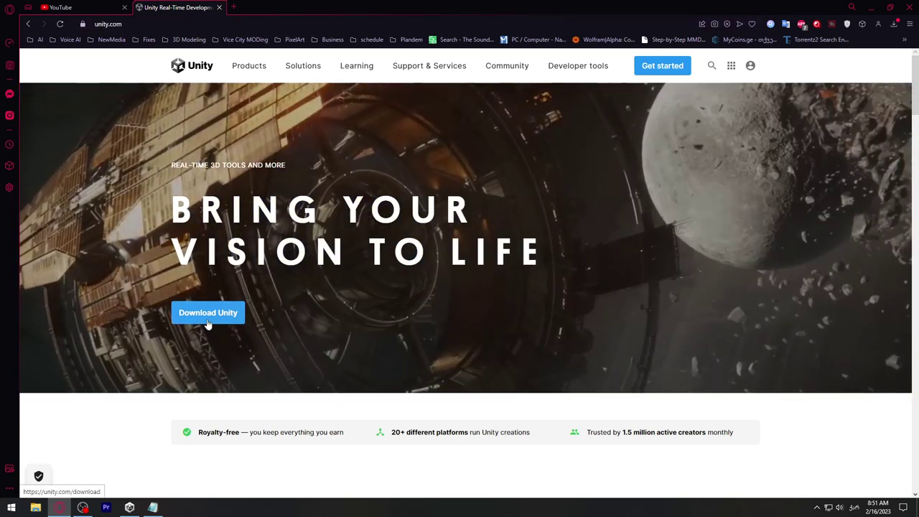
- Download the Unity Hub installer for Windows in Opera and run UnityHubSetup.exe
left_click(206, 316)
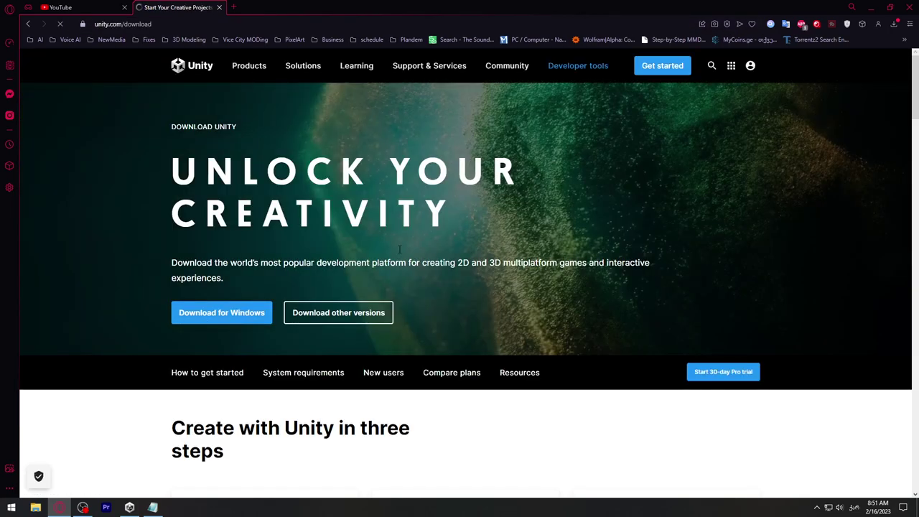
left_click(213, 324)
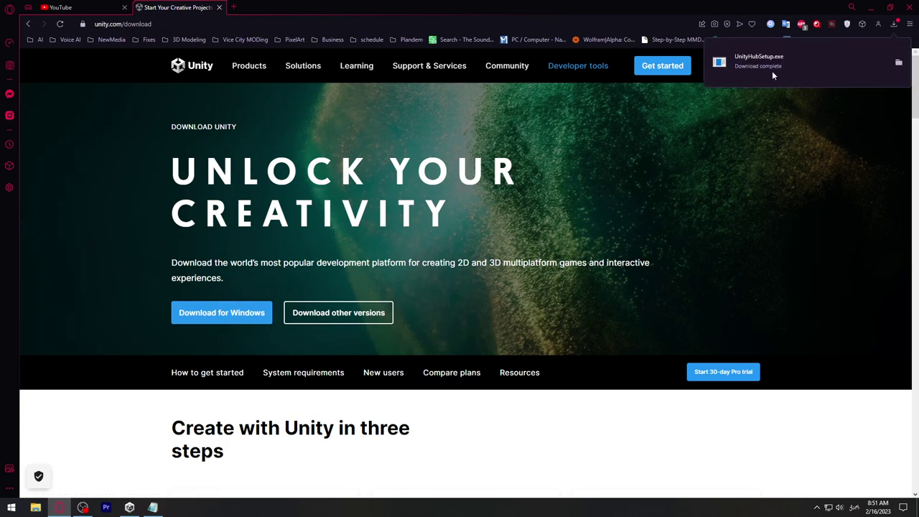
left_click(773, 75)
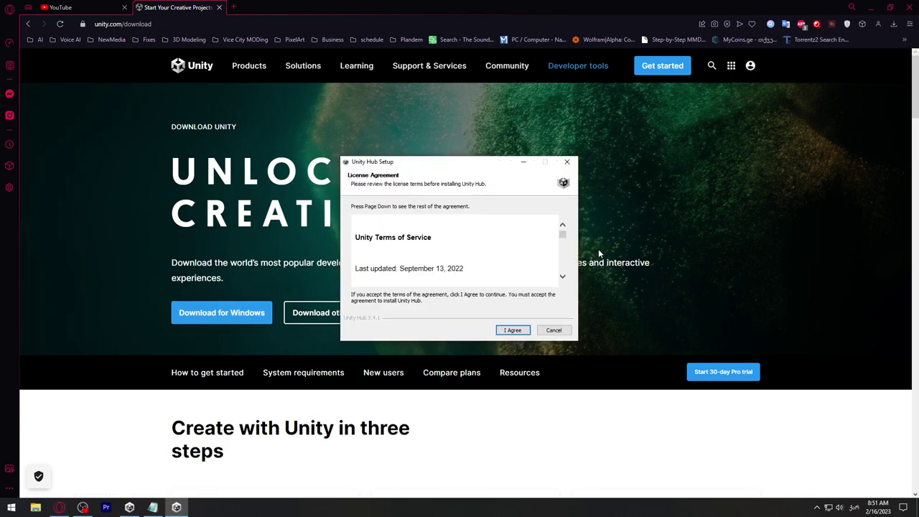
- Install Unity Hub with default settings, allow firewall access, and list installable editor versions
left_click(512, 331)
left_click(513, 330)
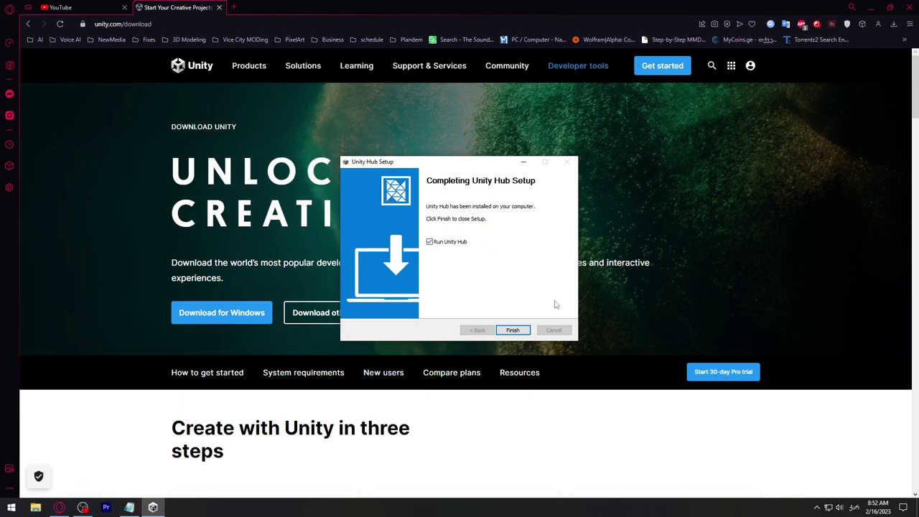
left_click(513, 331)
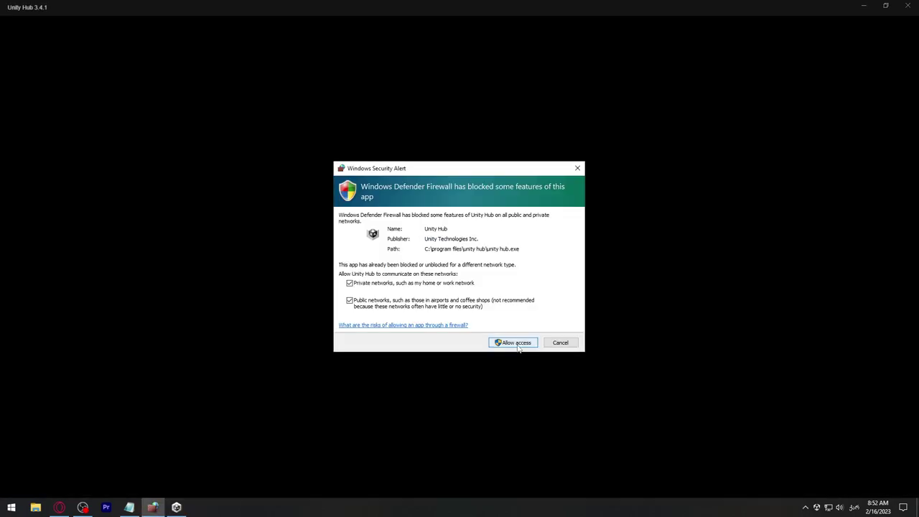
left_click(512, 344)
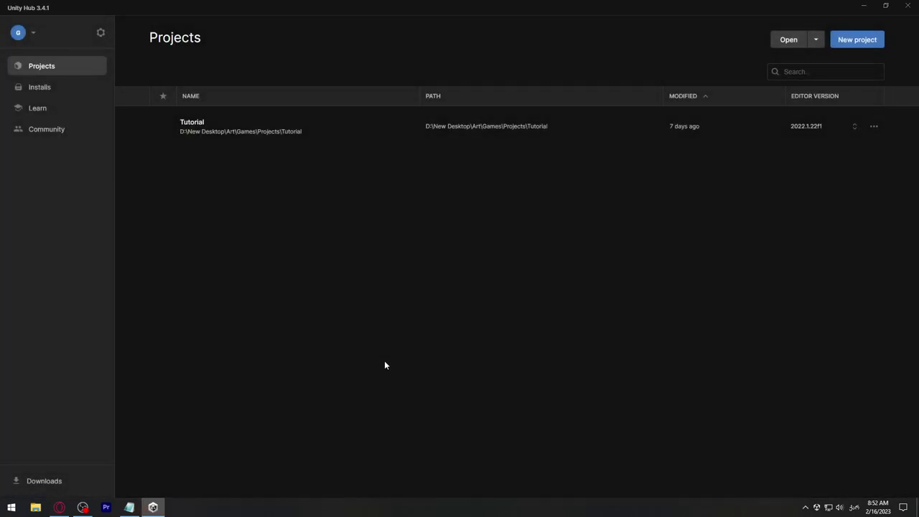
left_click(40, 94)
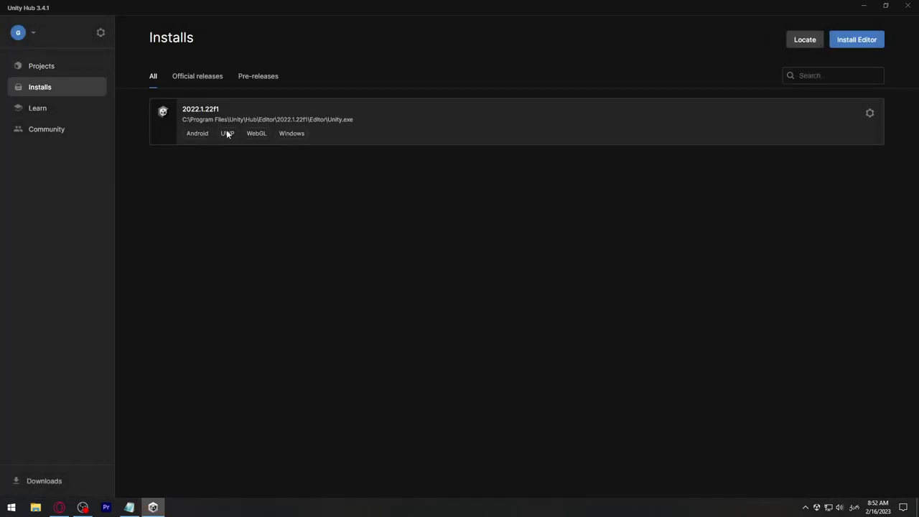
left_click(854, 43)
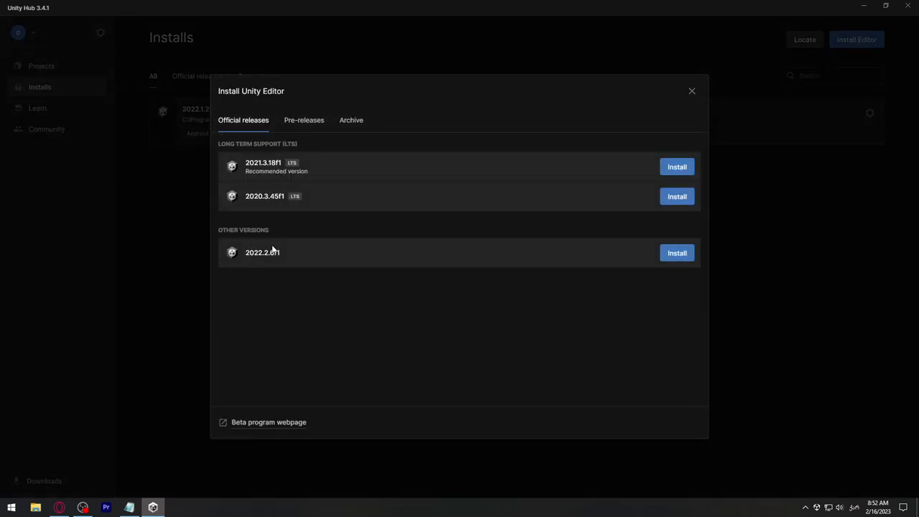
- Pick Unity 2022.2.6f1 with Android, WebGL, Windows IL2CPP and Windows Dedicated Server modules
left_click(677, 253)
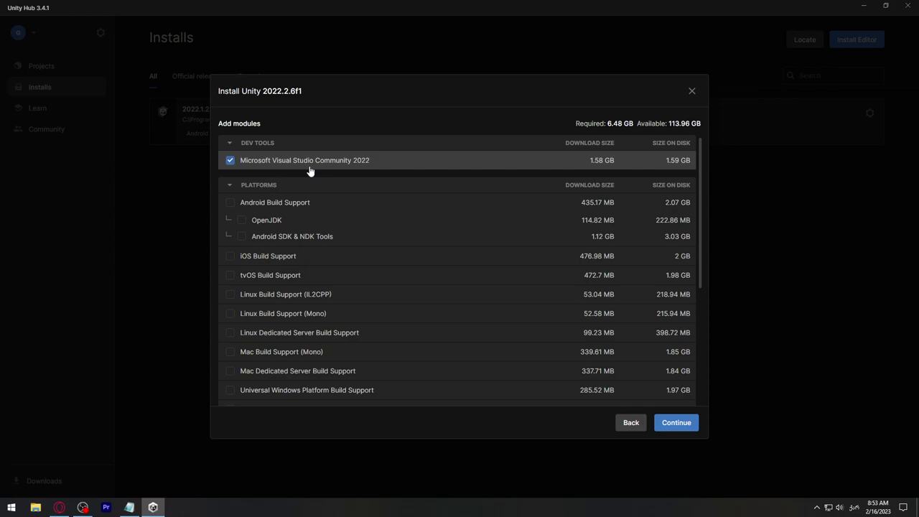
scroll(333, 201, "down", 3)
scroll(322, 189, "up", 3)
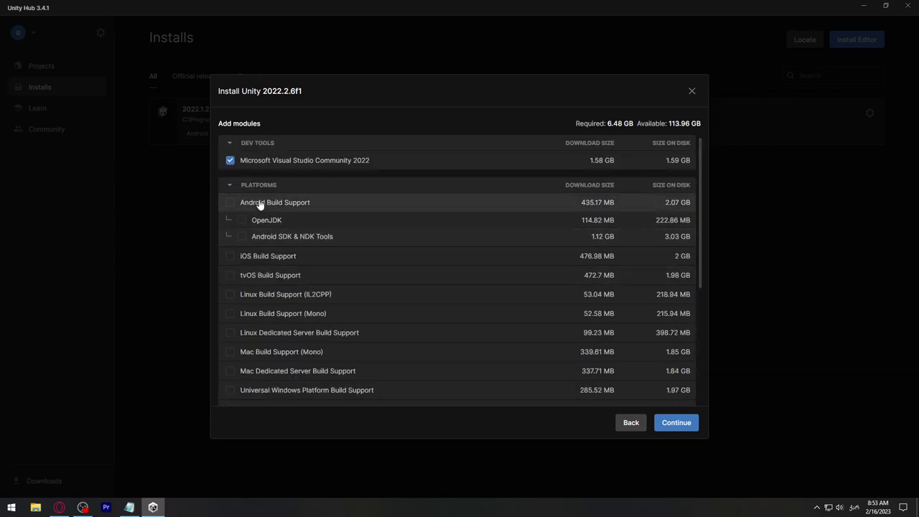
left_click(229, 204)
scroll(373, 223, "down", 1)
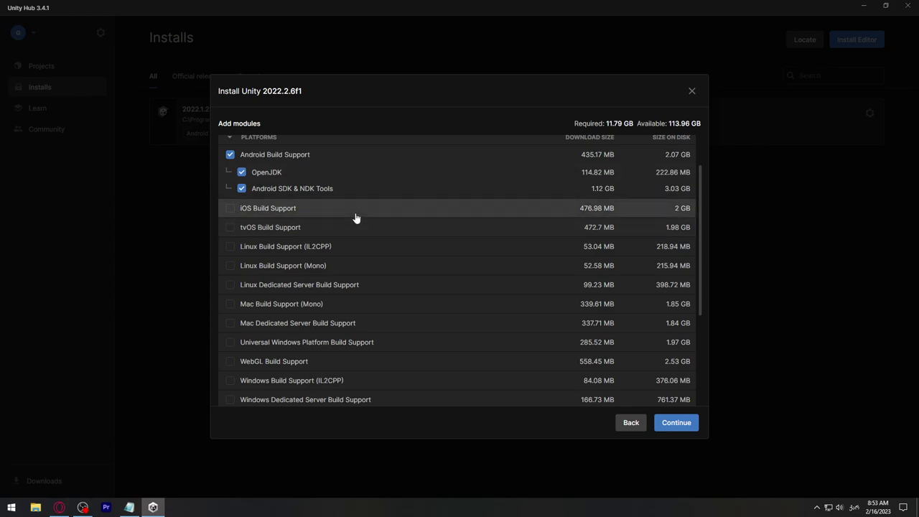
scroll(358, 218, "down", 1)
scroll(368, 217, "down", 1)
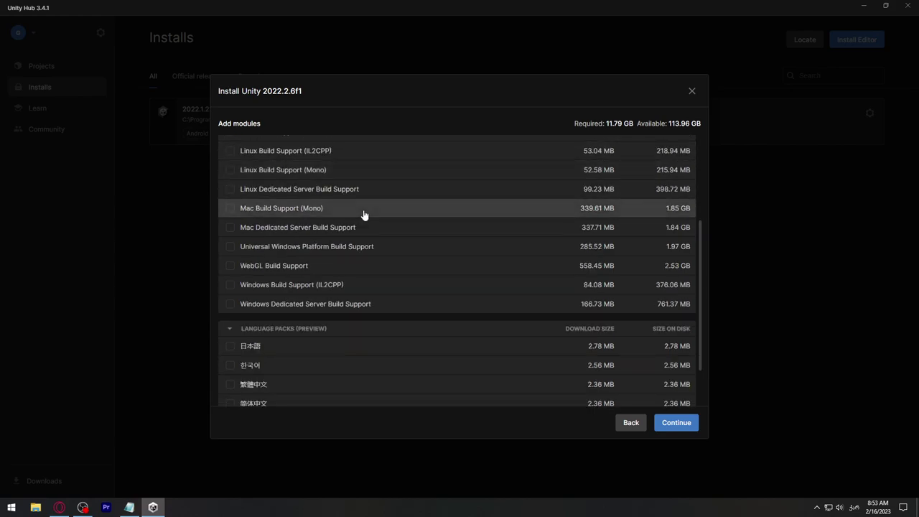
left_click(230, 265)
left_click(230, 285)
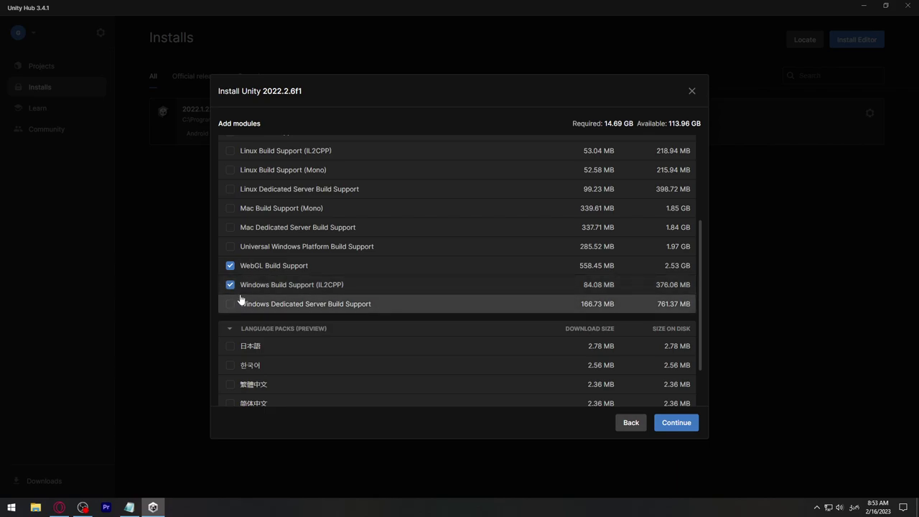
left_click(242, 304)
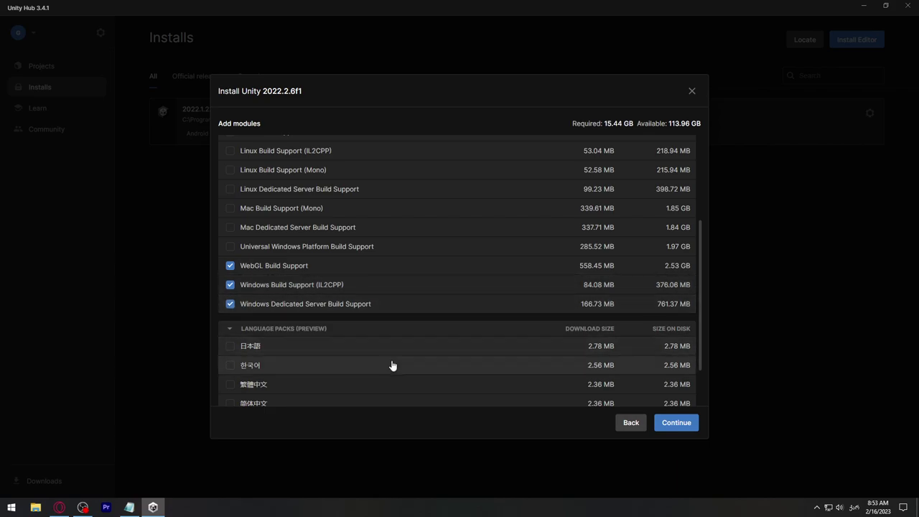
scroll(491, 355, "up", 5)
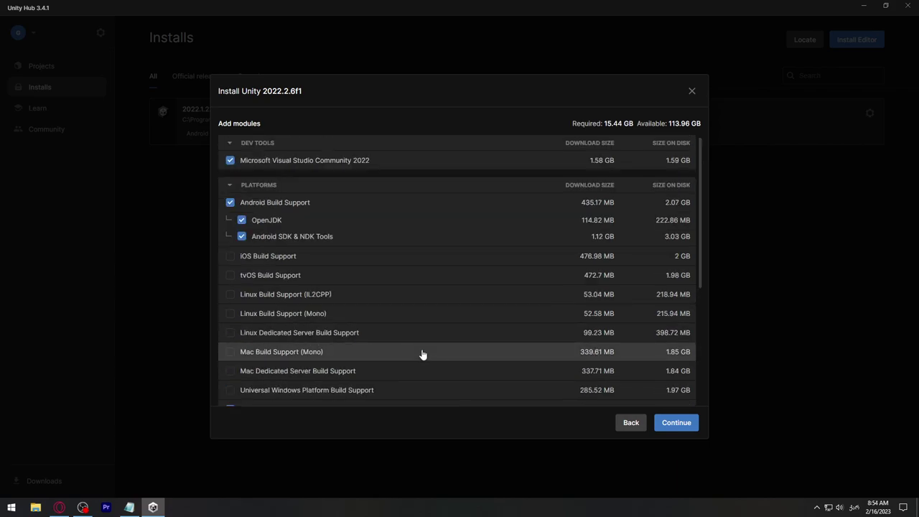
left_click(679, 424)
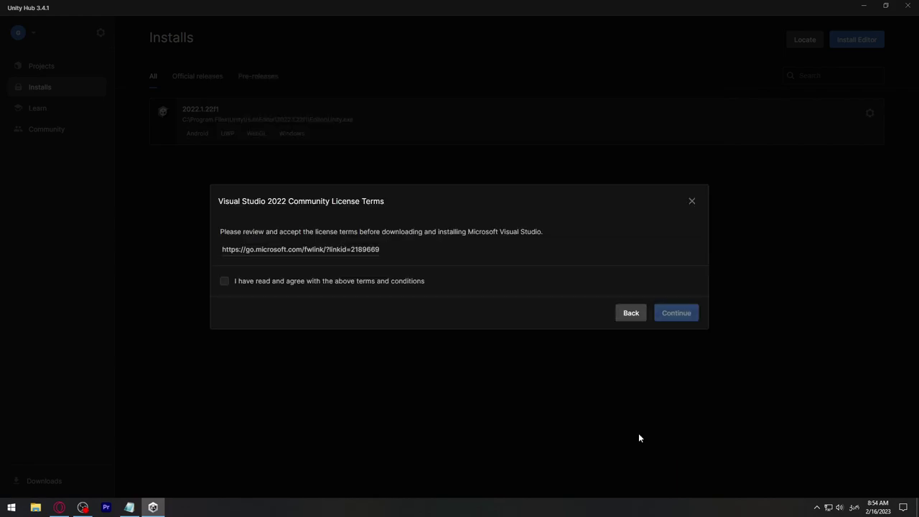
- Accept the Visual Studio and Android SDK/NDK licences and start installing 2022.2.6f1
left_click(263, 285)
left_click(679, 316)
left_click(337, 394)
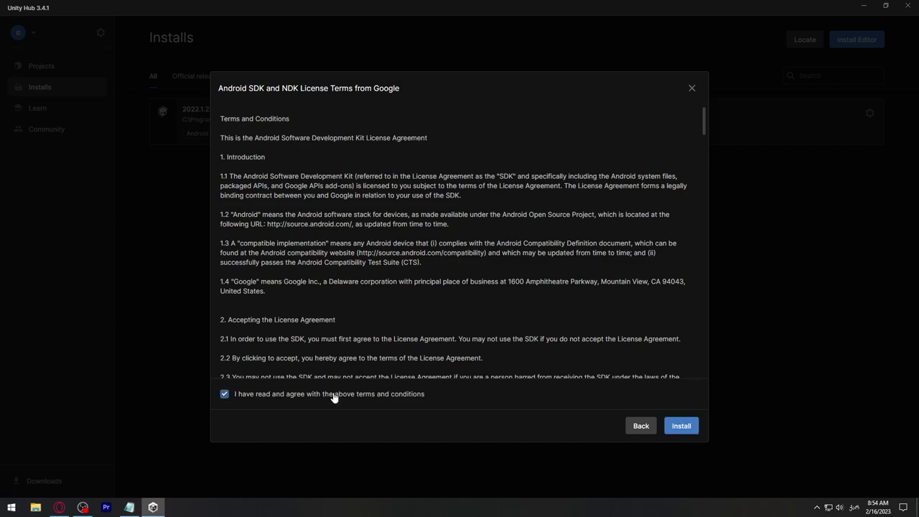
left_click(679, 425)
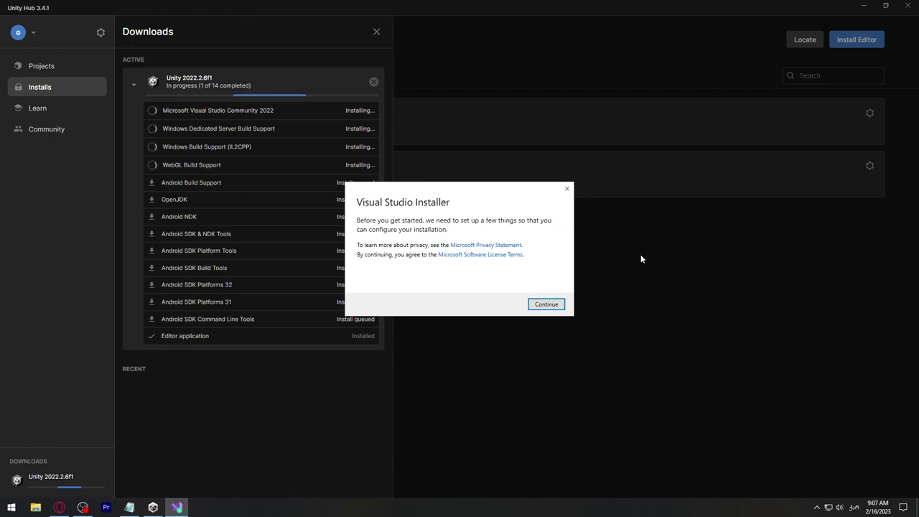
- Let Visual Studio Installer set up, then install with the 'Game development with Unity' workload
left_click(543, 303)
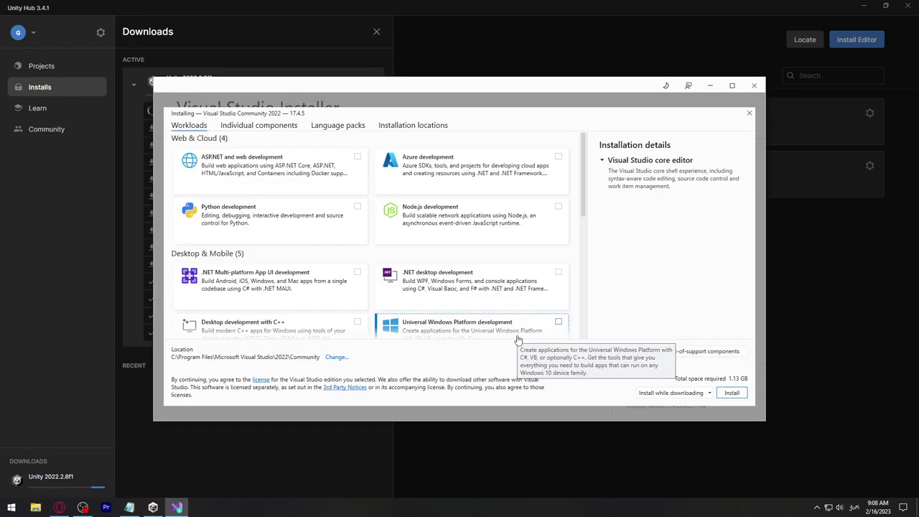
scroll(538, 208, "down", 1)
scroll(544, 273, "down", 3)
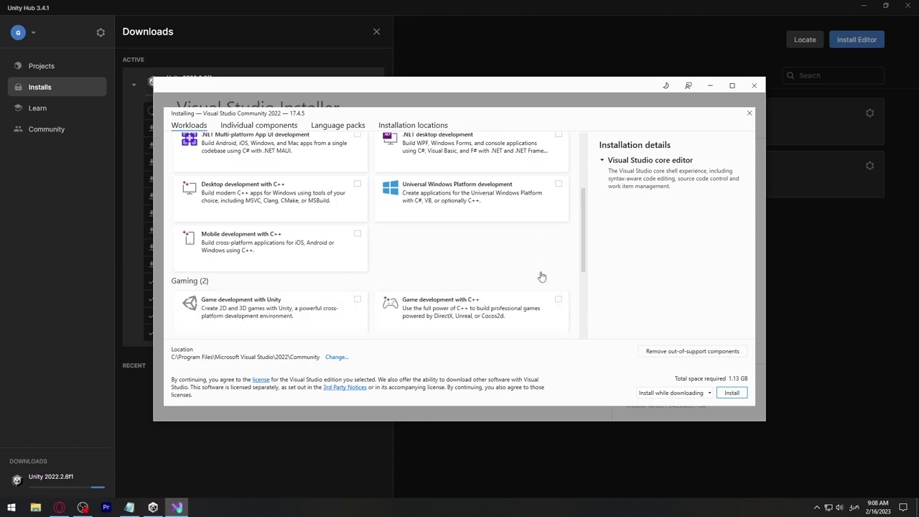
scroll(542, 276, "up", 2)
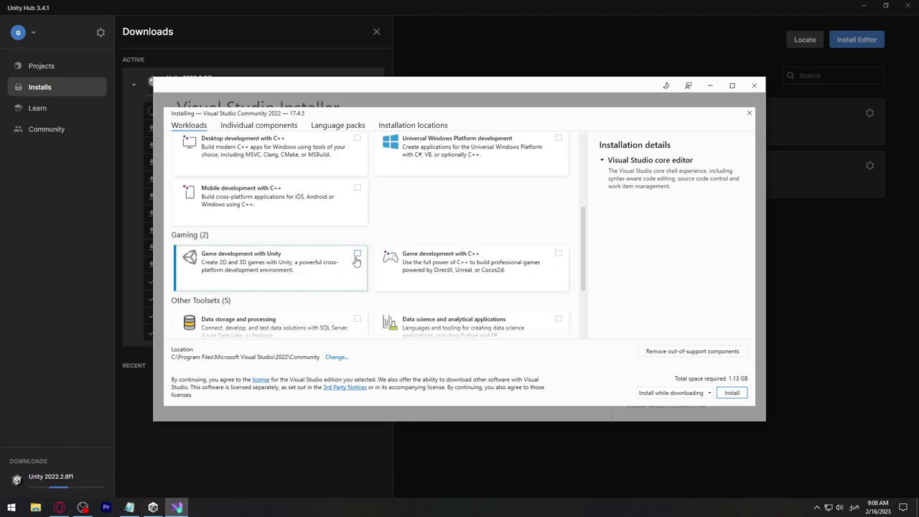
left_click(356, 254)
left_click(732, 394)
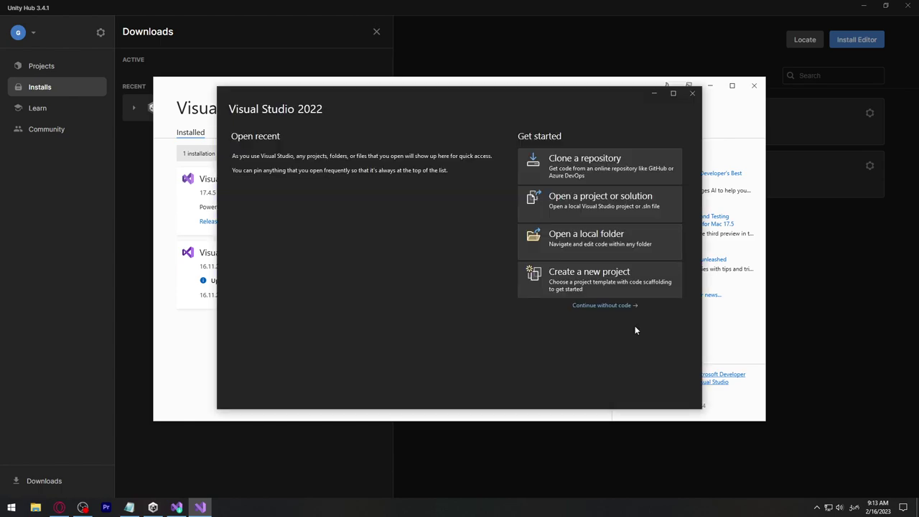
- Start a new Unity project and name it 'Quiz'
key("Escape")
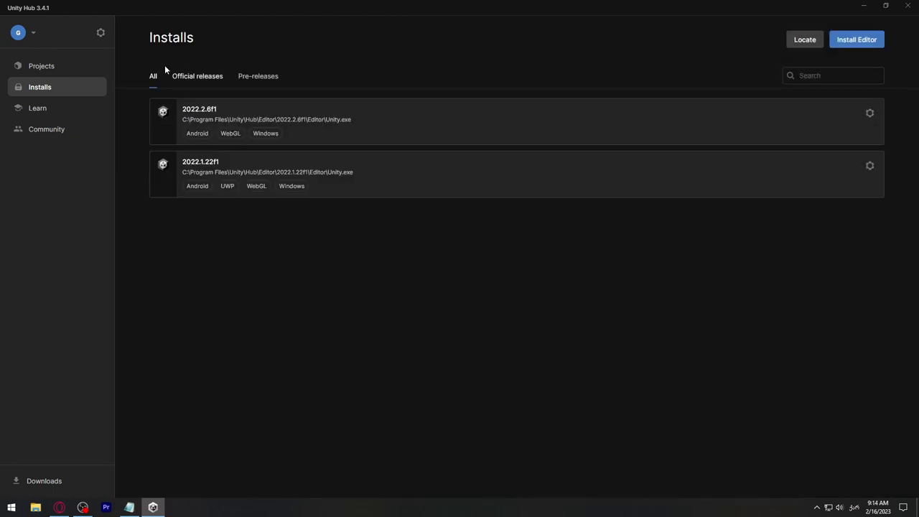
left_click(60, 70)
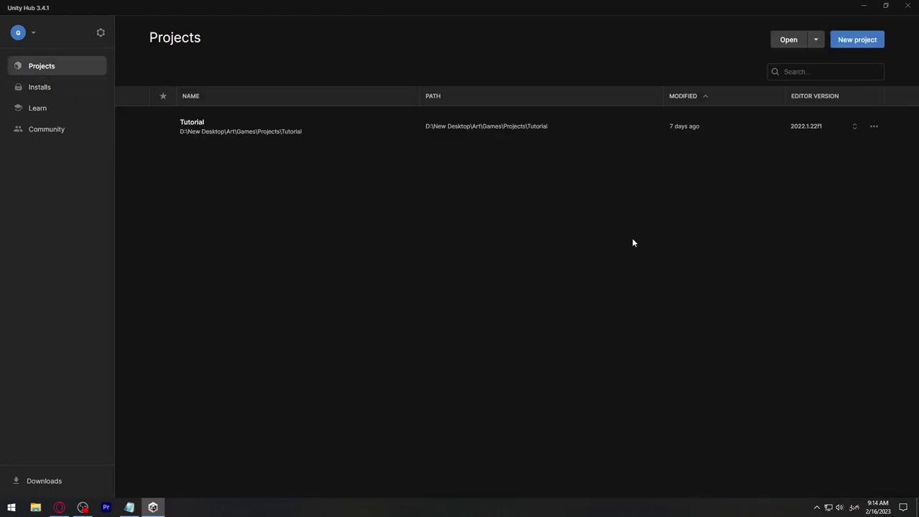
left_click(859, 44)
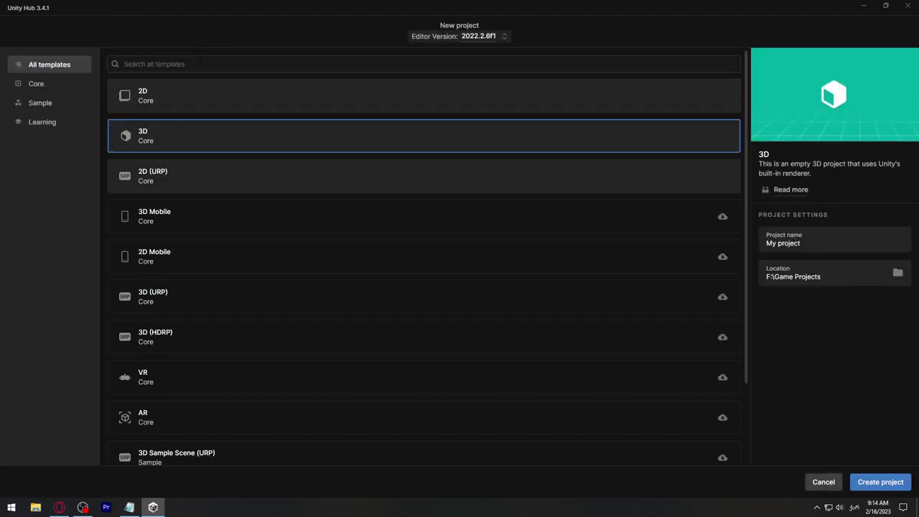
triple_click(818, 243)
type("Quiz")
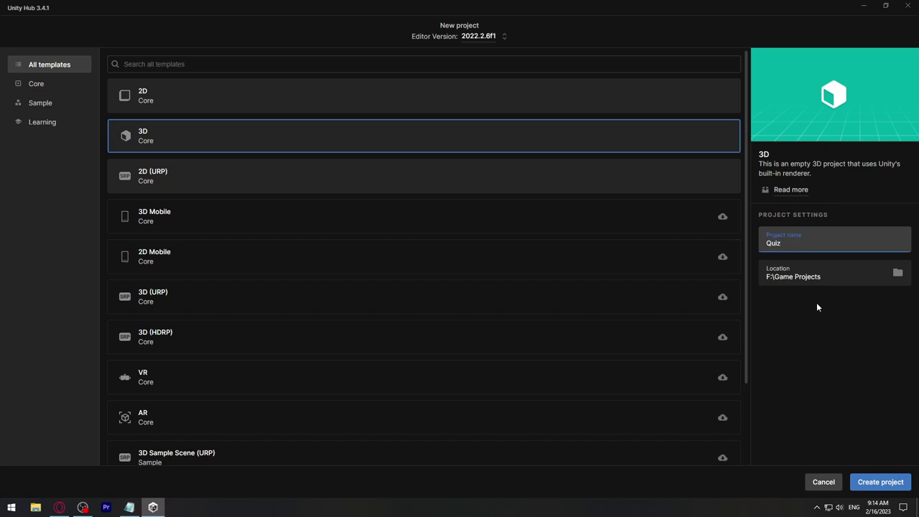
- Save it in F:\Game Projects, choose the 2D template, and create the project
left_click(897, 273)
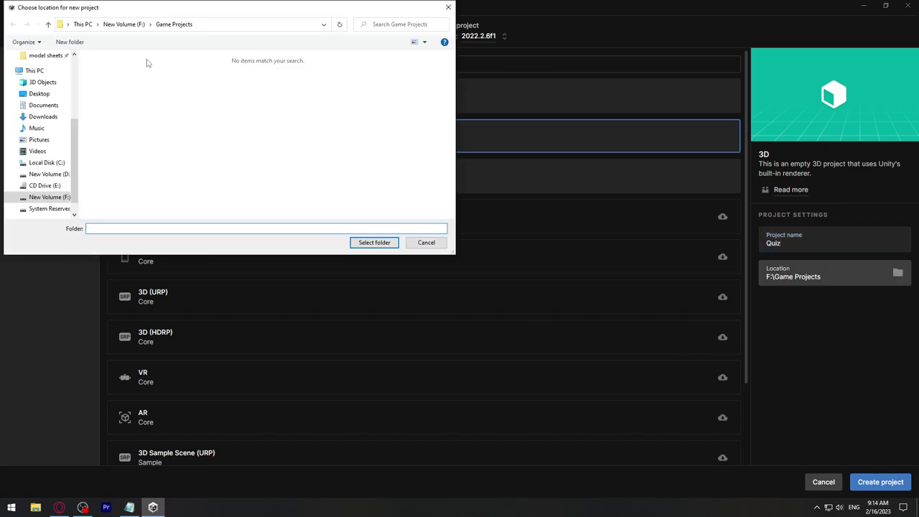
left_click(123, 24)
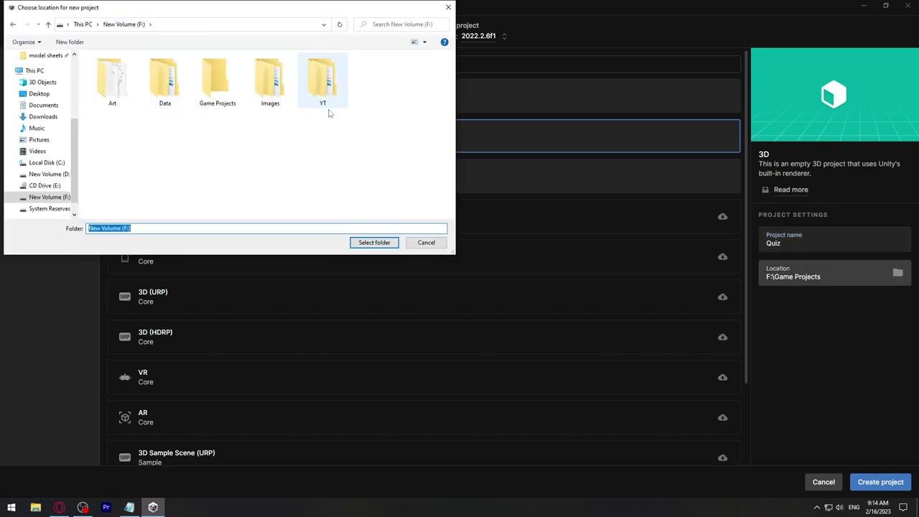
double_click(228, 91)
key("Return")
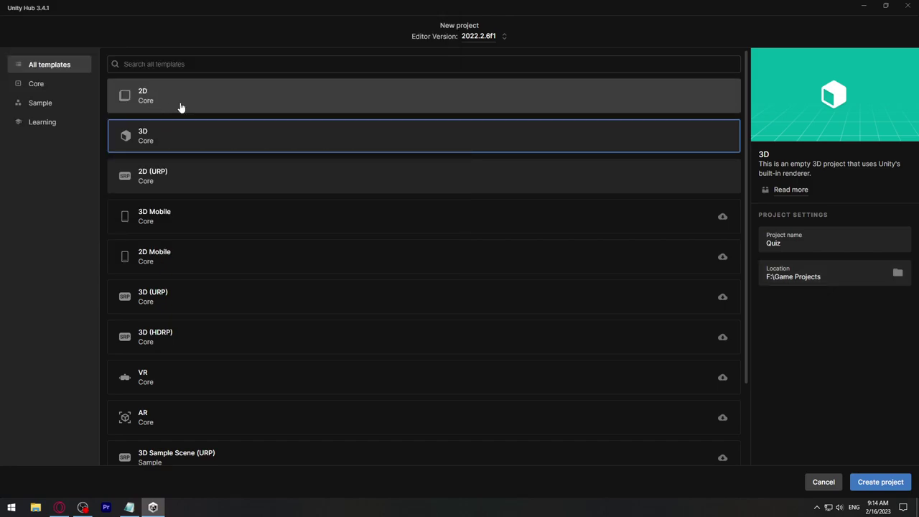
left_click(163, 99)
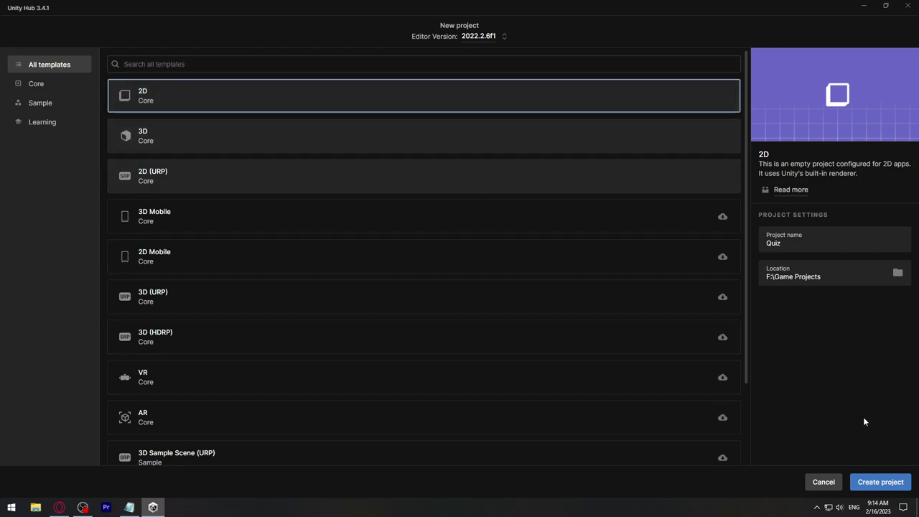
left_click(883, 488)
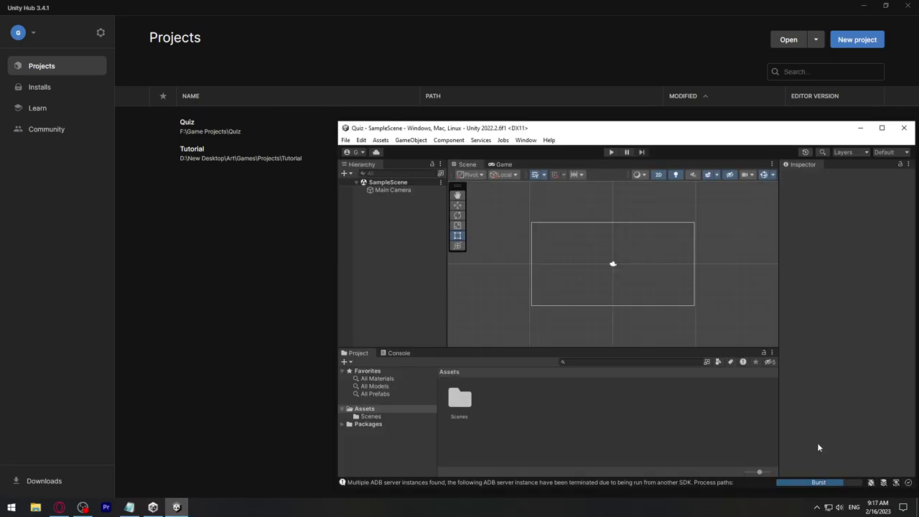
- Maximize the Unity Editor and switch to the Default layout
left_click(882, 128)
left_click(189, 16)
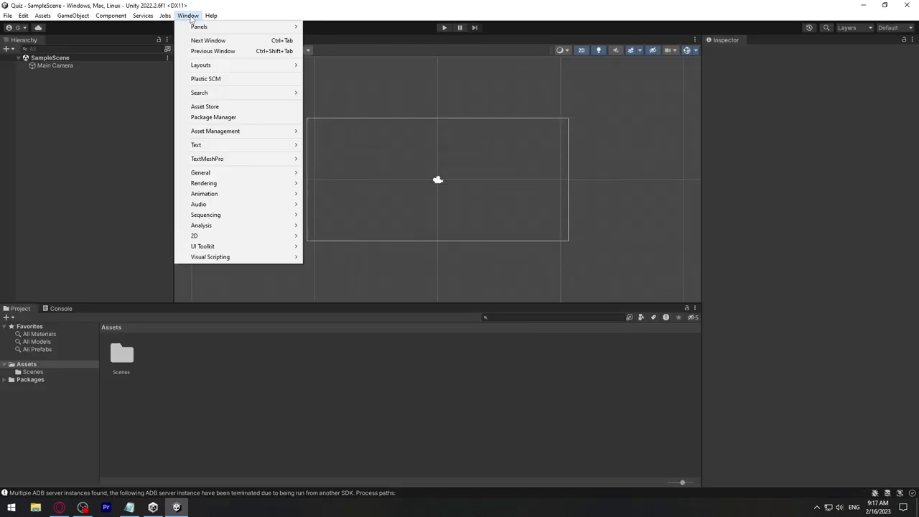
mouse_move(219, 66)
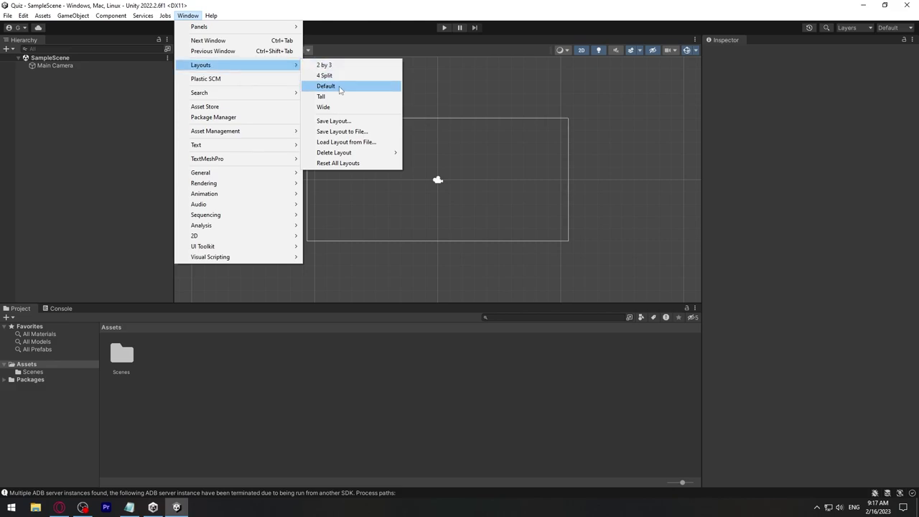
left_click(341, 89)
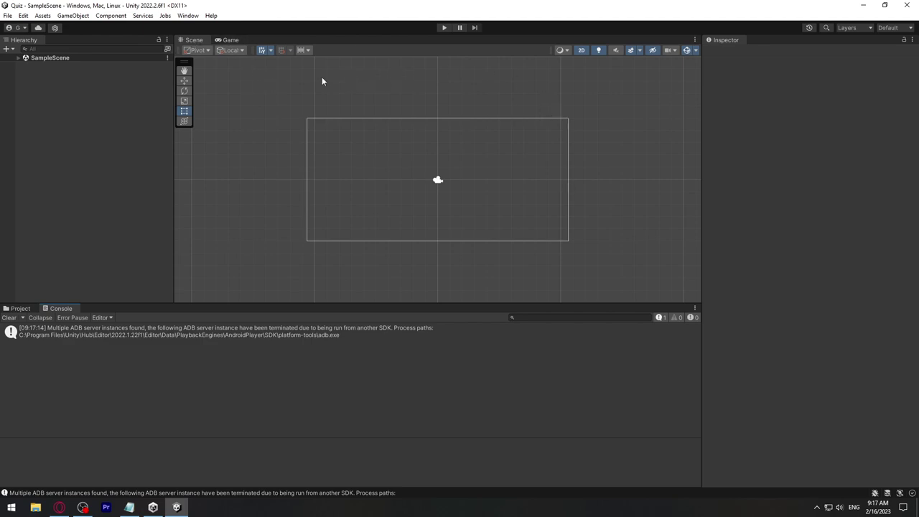
- Dock the Game view to the right of the Scene view and widen its panel
left_click(230, 40)
left_click(197, 40)
left_click_drag(230, 41, 269, 97)
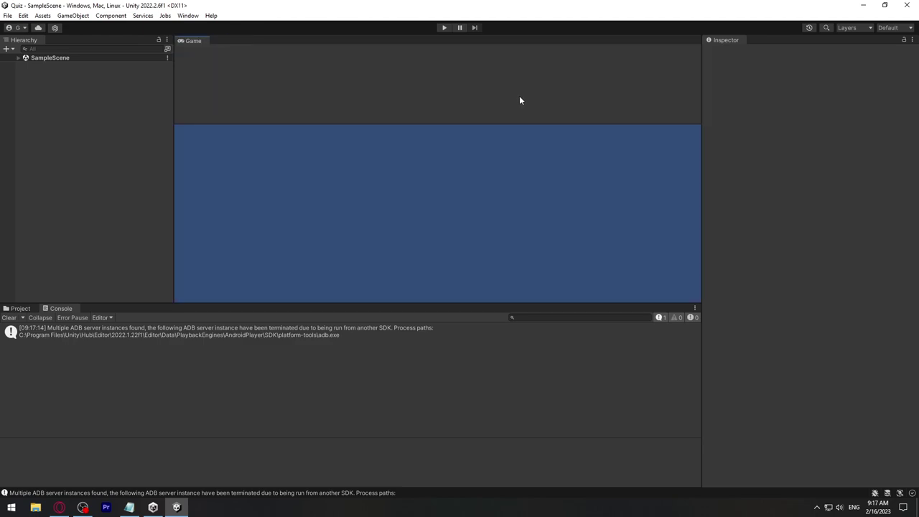
left_click_drag(520, 100, 667, 92)
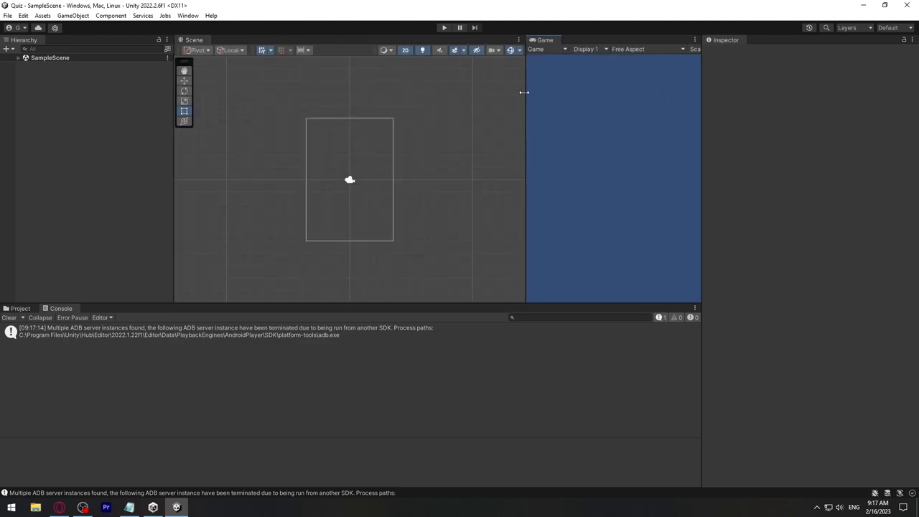
mouse_move(524, 92)
left_mouse_down()
mouse_move(428, 91)
mouse_move(439, 92)
left_mouse_up()
left_click(188, 15)
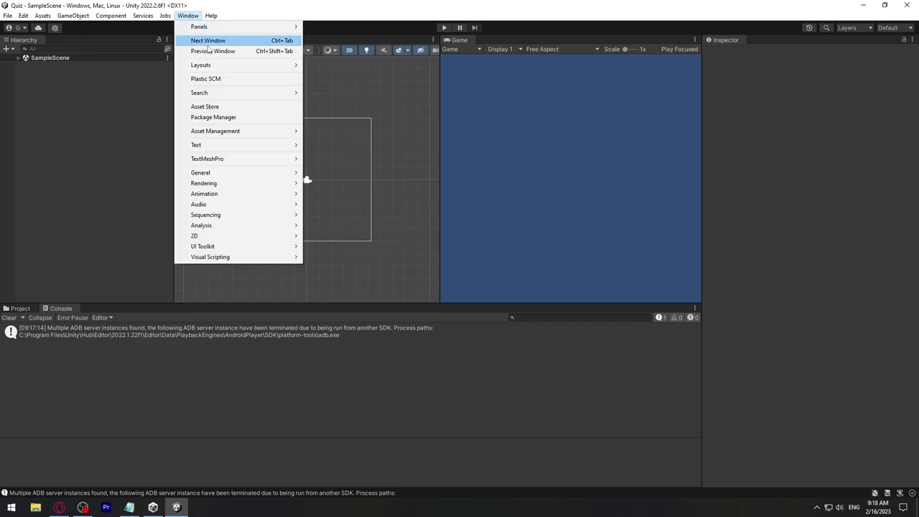
- Save the current editor arrangement as a layout named 'GujaStudios'
mouse_move(242, 70)
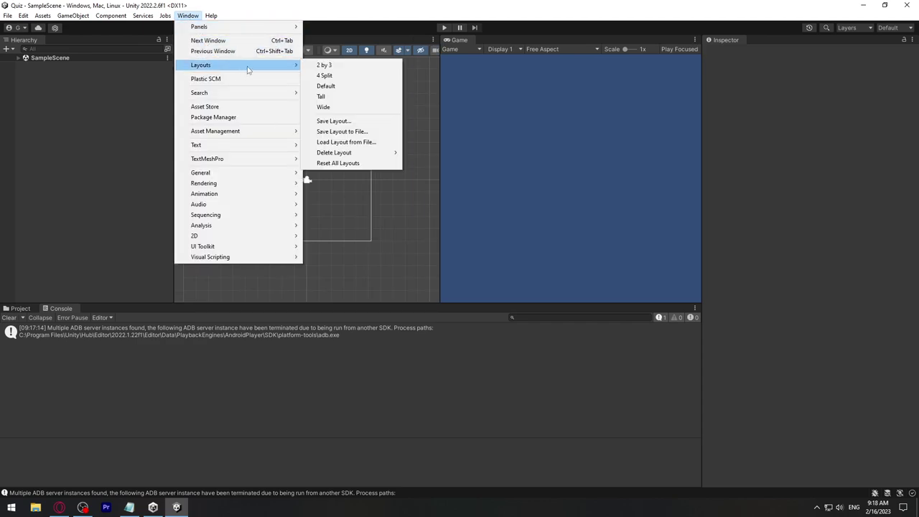
left_click(356, 125)
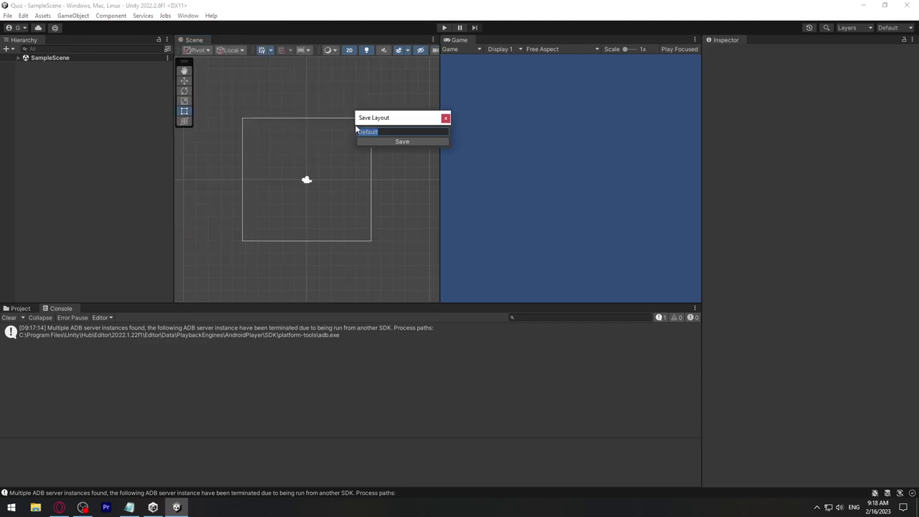
type("GujaStudios")
left_click(399, 142)
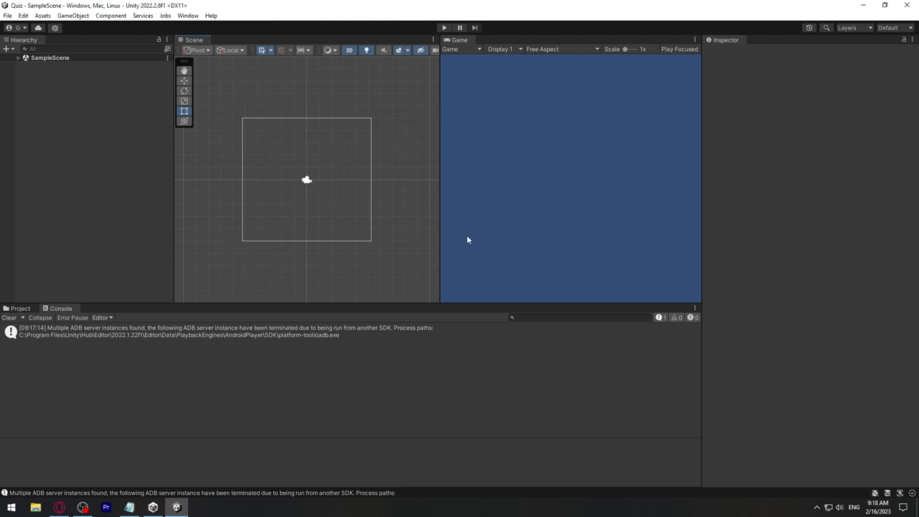